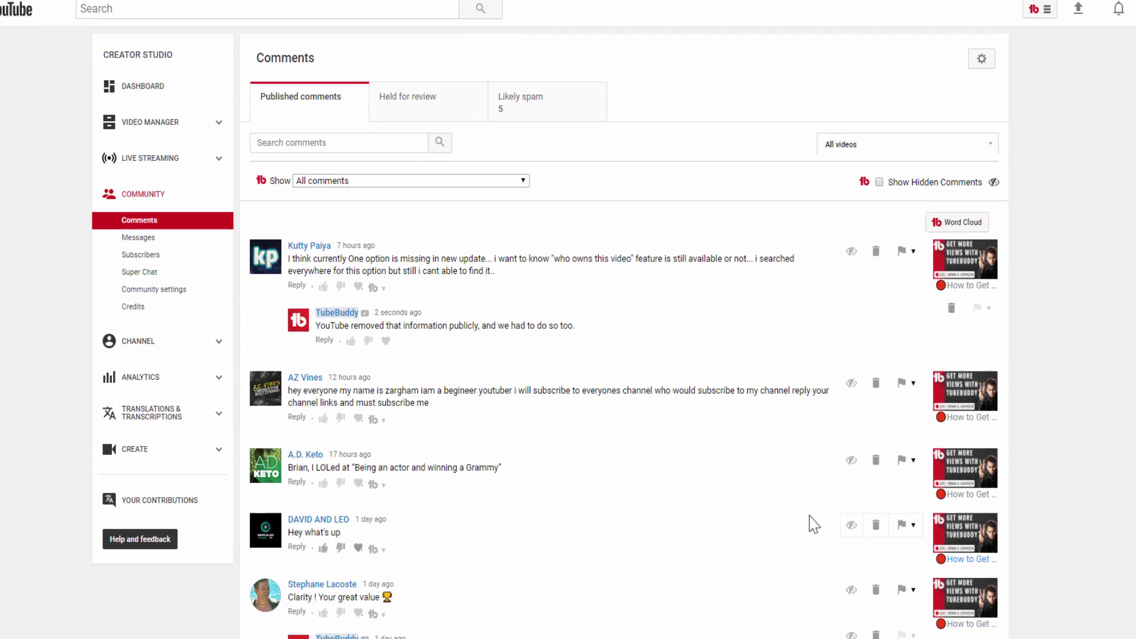
Browse the published comments, then filter them to only those not yet replied to
{"action": "scroll", "coordinate": [568, 319], "scroll_direction": "down", "scroll_amount": 20}
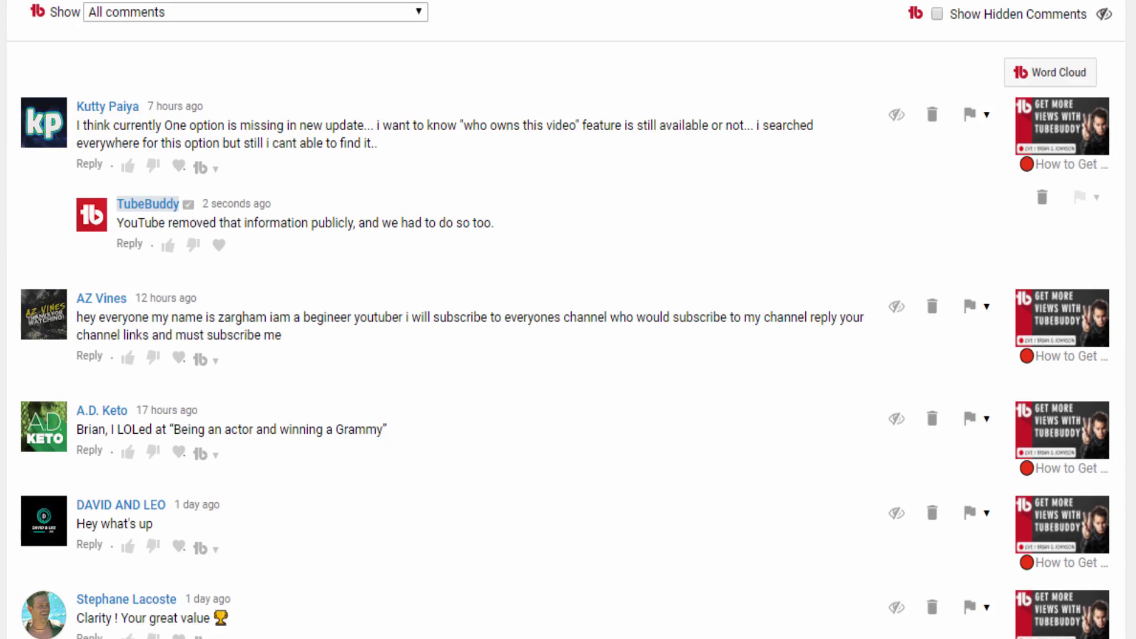
{"action": "scroll", "coordinate": [568, 319], "scroll_direction": "down", "scroll_amount": 20}
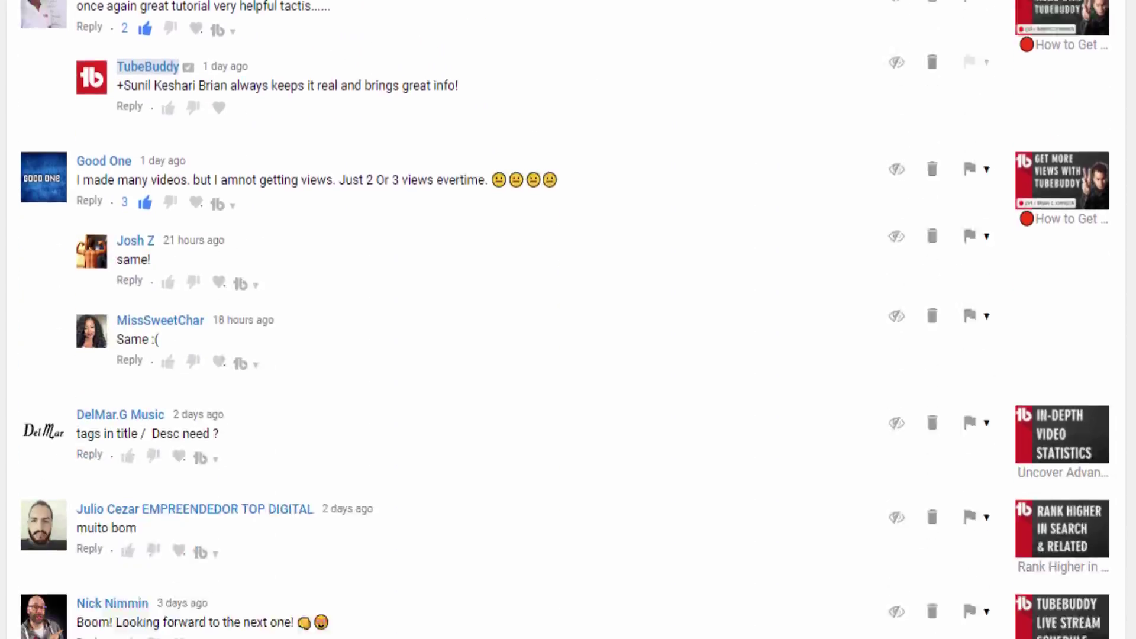
{"action": "scroll", "coordinate": [568, 319], "scroll_direction": "down", "scroll_amount": 20}
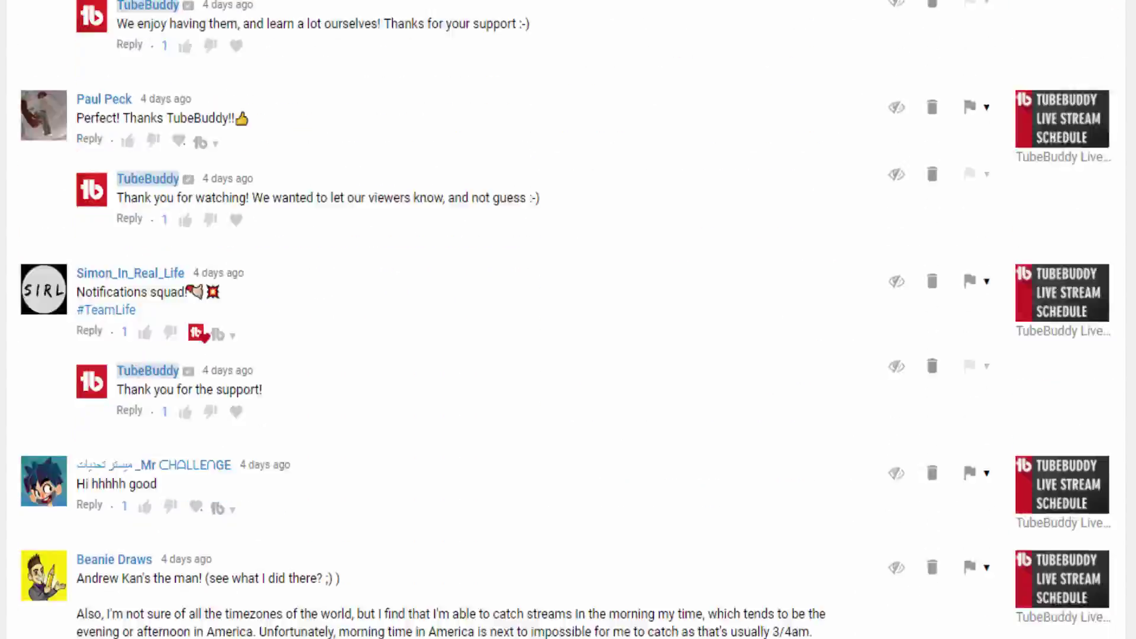
{"action": "scroll", "coordinate": [568, 320], "scroll_direction": "down", "scroll_amount": 20}
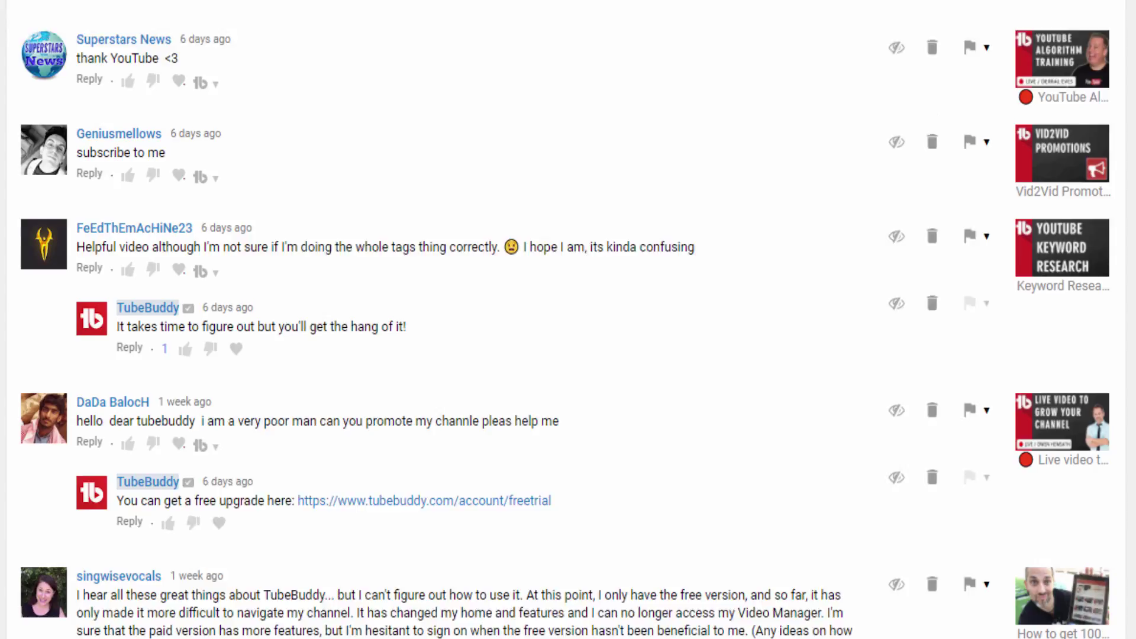
{"action": "scroll", "coordinate": [568, 319], "scroll_direction": "down", "scroll_amount": 20}
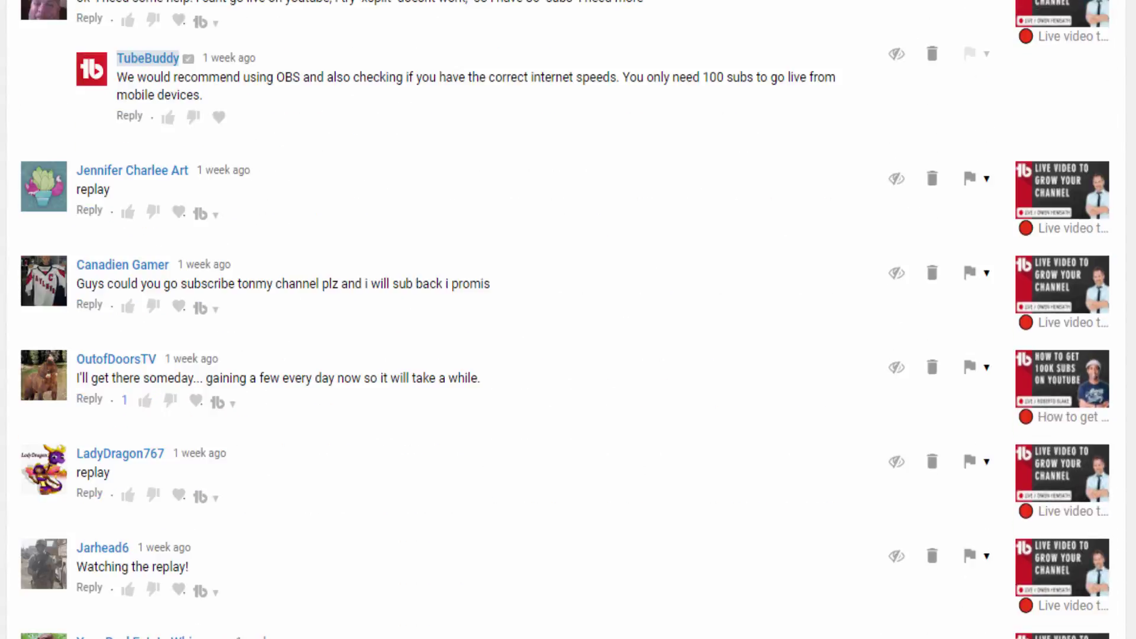
{"action": "scroll", "coordinate": [568, 320], "scroll_direction": "up", "scroll_amount": 20}
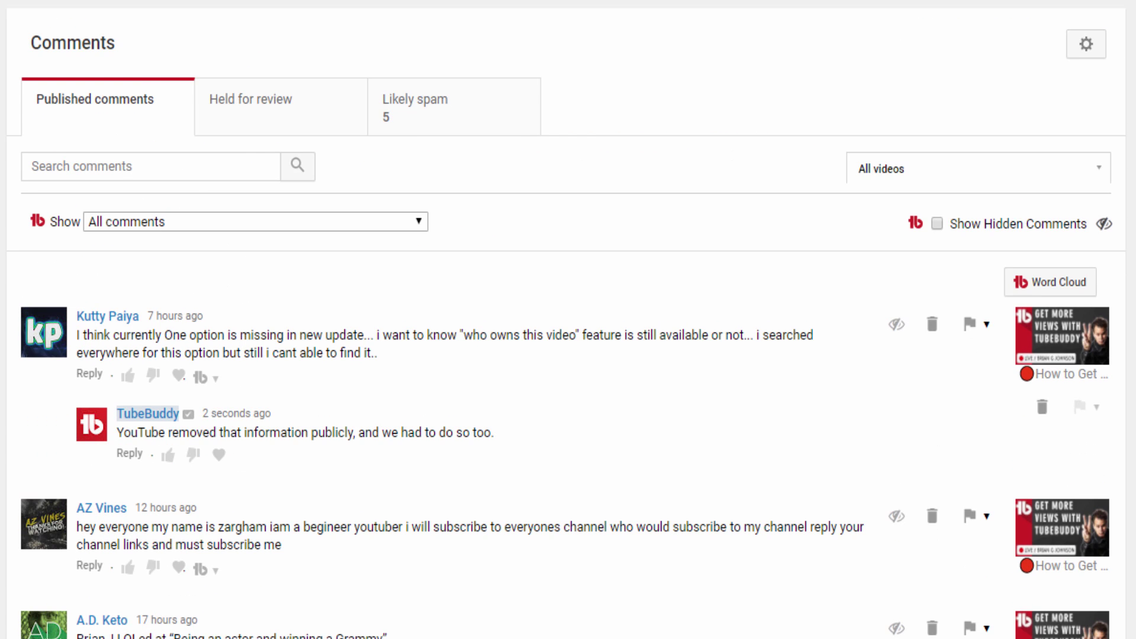
{"action": "left_click", "coordinate": [284, 227]}
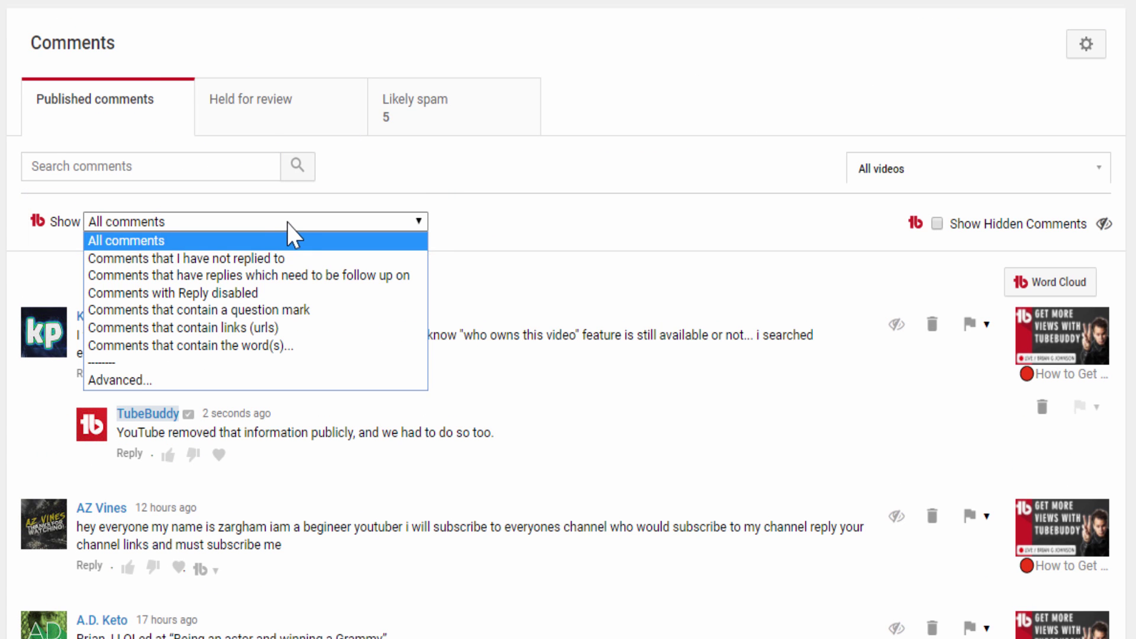
{"action": "left_click", "coordinate": [304, 261]}
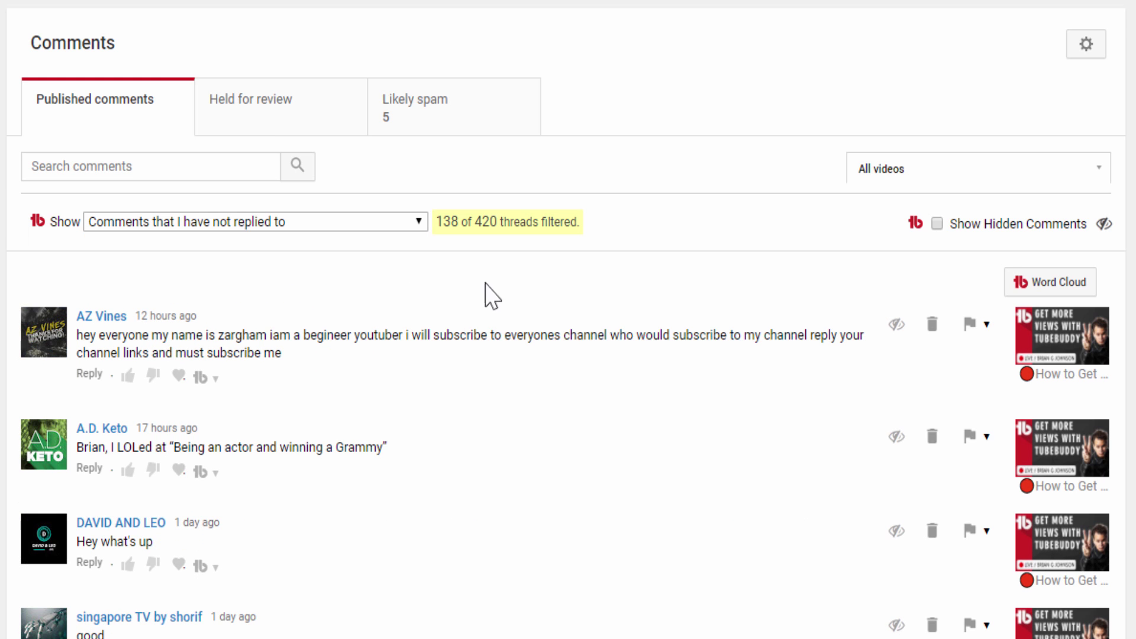
{"action": "scroll", "coordinate": [507, 569], "scroll_direction": "down", "scroll_amount": 8}
{"action": "scroll", "coordinate": [503, 572], "scroll_direction": "up", "scroll_amount": 8}
Try the Advanced filter, then show only comments containing a question mark
{"action": "left_click", "coordinate": [352, 227]}
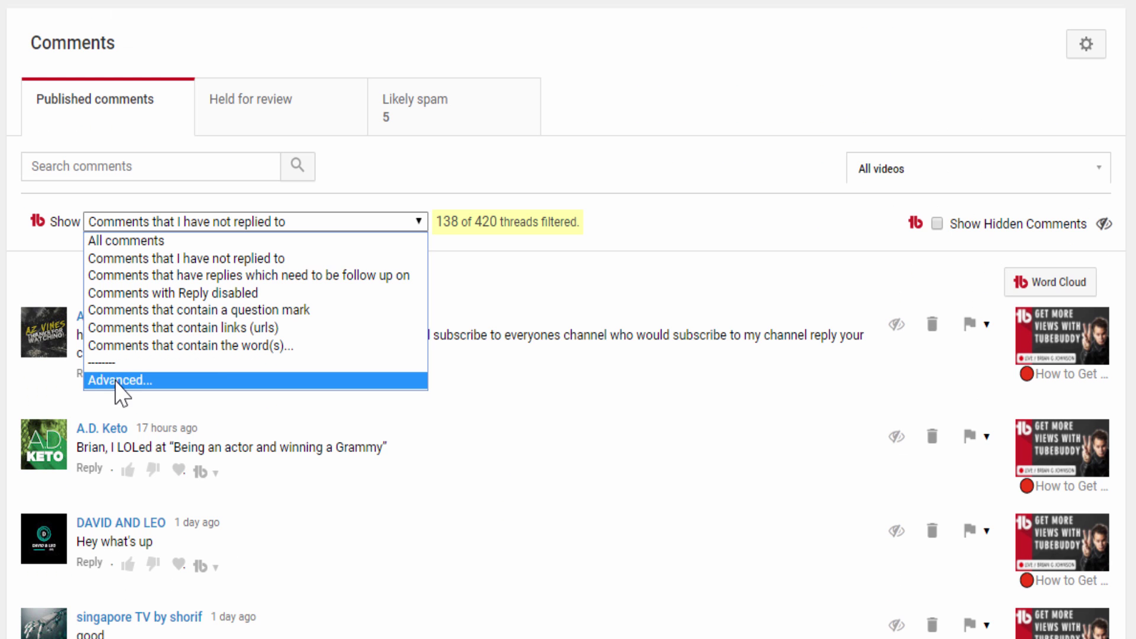
{"action": "left_click", "coordinate": [332, 380]}
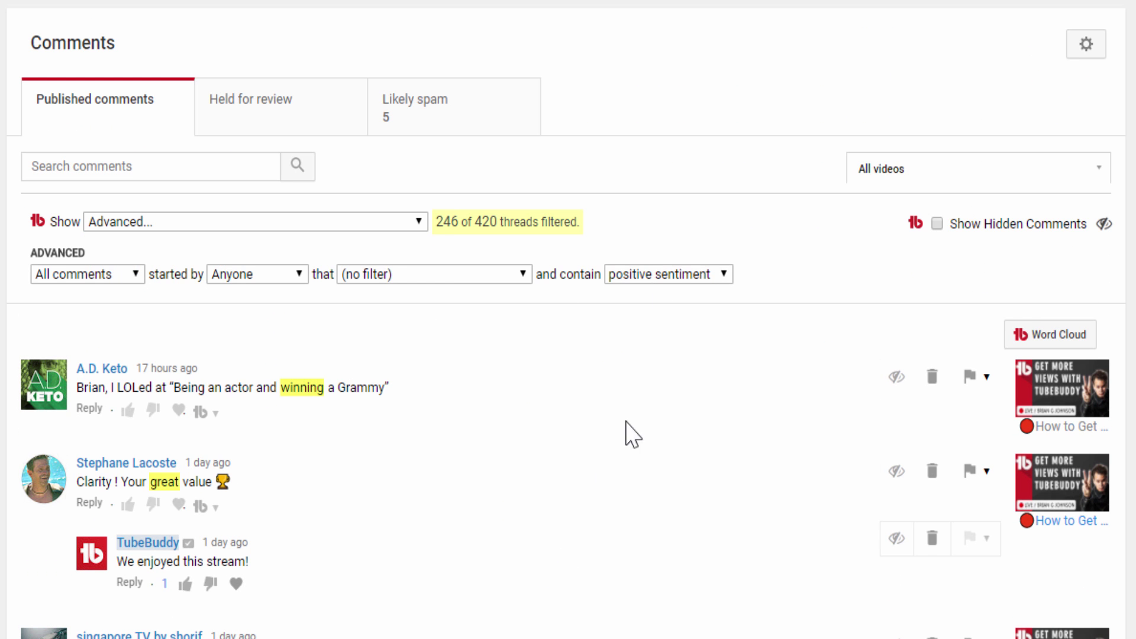
{"action": "scroll", "coordinate": [603, 455], "scroll_direction": "down", "scroll_amount": 3}
{"action": "scroll", "coordinate": [575, 484], "scroll_direction": "down", "scroll_amount": 3}
{"action": "scroll", "coordinate": [562, 444], "scroll_direction": "up", "scroll_amount": 6}
{"action": "left_click", "coordinate": [187, 223]}
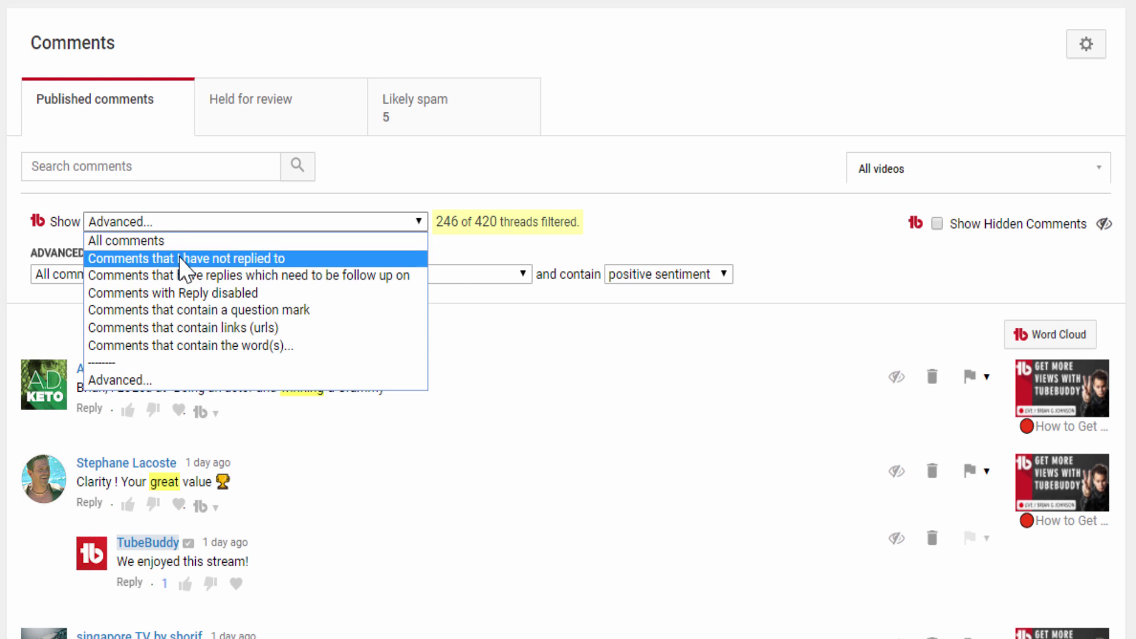
{"action": "left_click", "coordinate": [190, 317]}
{"action": "scroll", "coordinate": [550, 529], "scroll_direction": "down", "scroll_amount": 6}
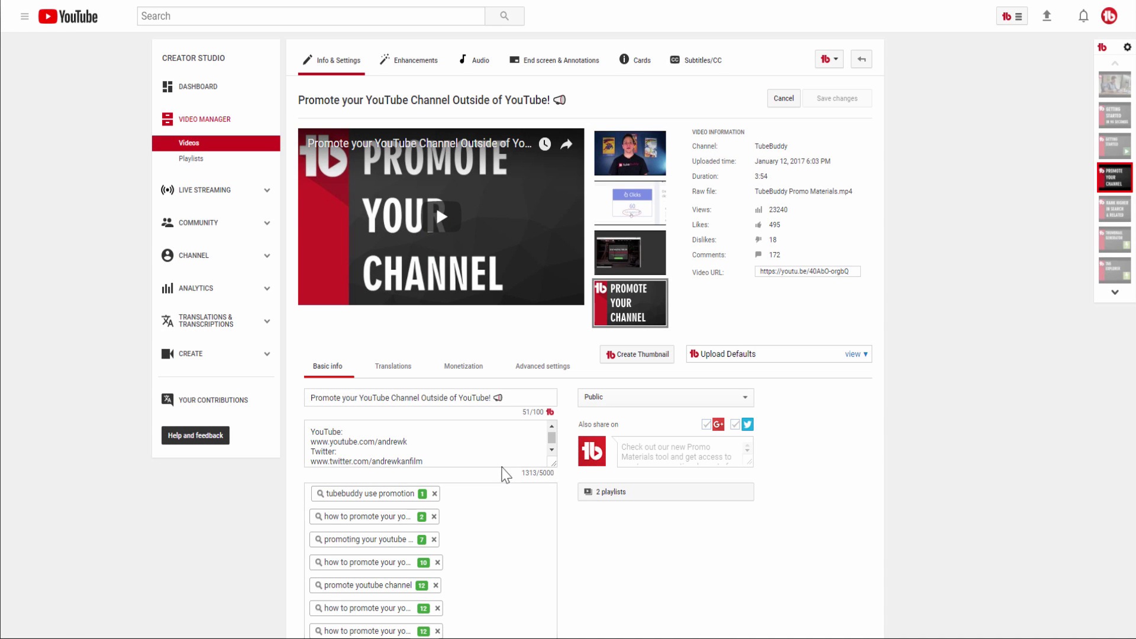
View the 'Promote YouTube Channel' tag list, then bring up the video's Copy Tags options
{"action": "scroll", "coordinate": [828, 195], "scroll_direction": "down", "scroll_amount": 5}
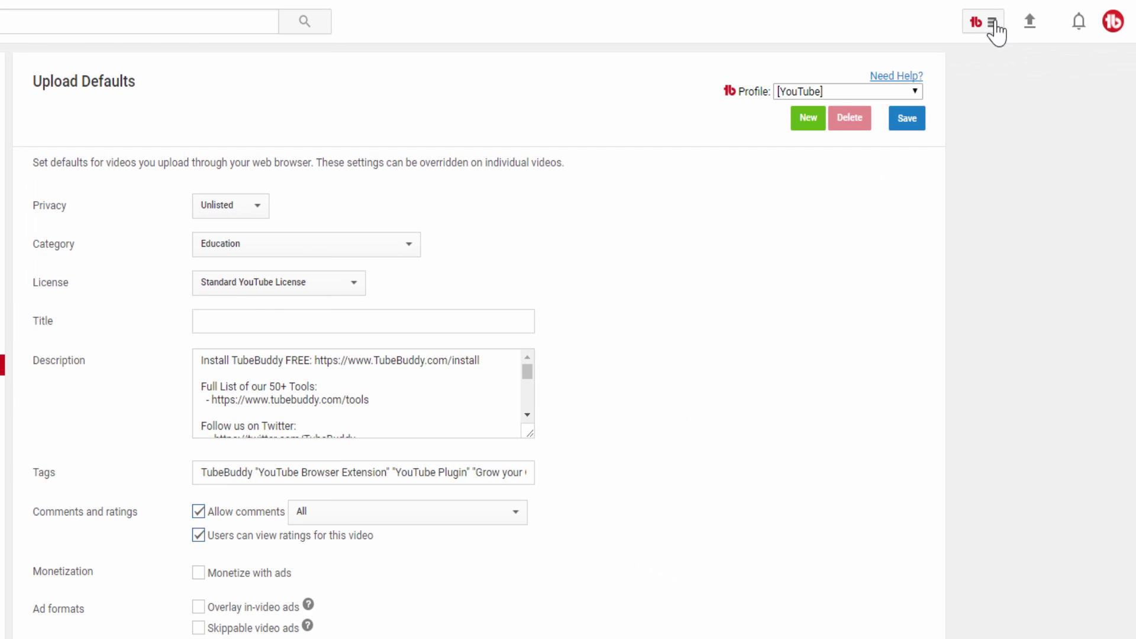
{"action": "left_click", "coordinate": [996, 27]}
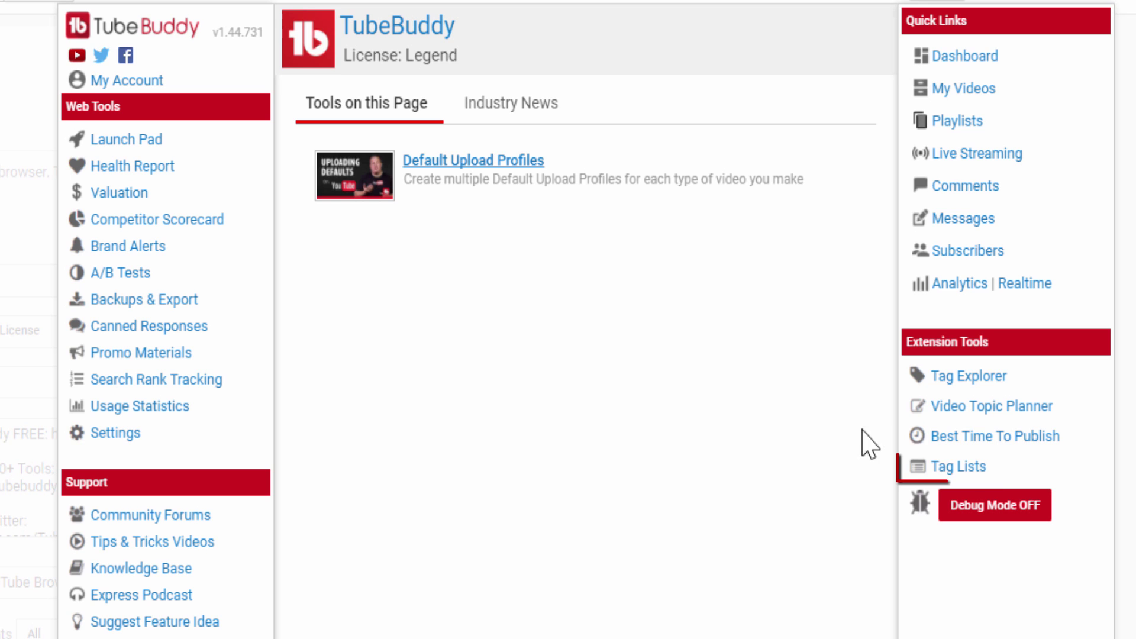
{"action": "left_click", "coordinate": [953, 472]}
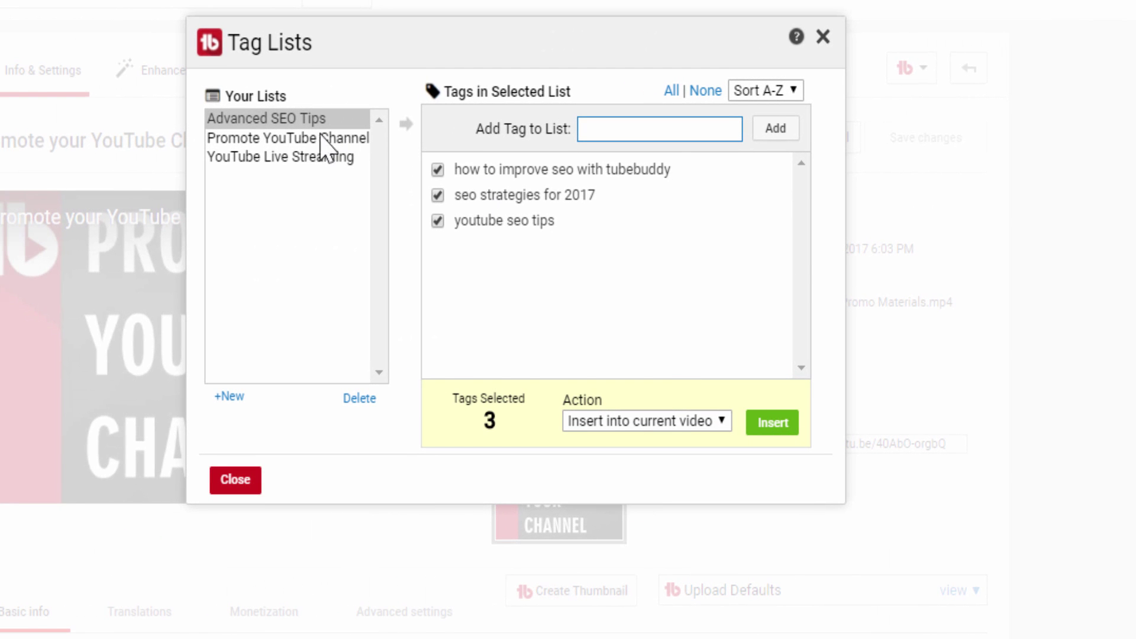
{"action": "left_click", "coordinate": [324, 142]}
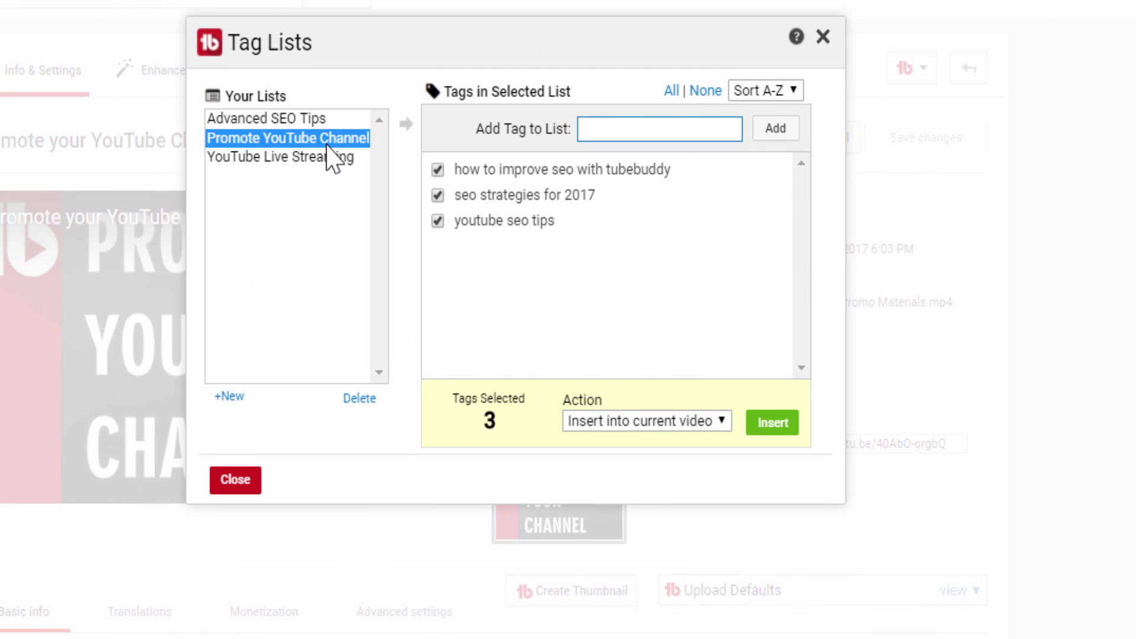
{"action": "scroll", "coordinate": [659, 215], "scroll_direction": "down", "scroll_amount": 3}
{"action": "scroll", "coordinate": [659, 215], "scroll_direction": "up", "scroll_amount": 2}
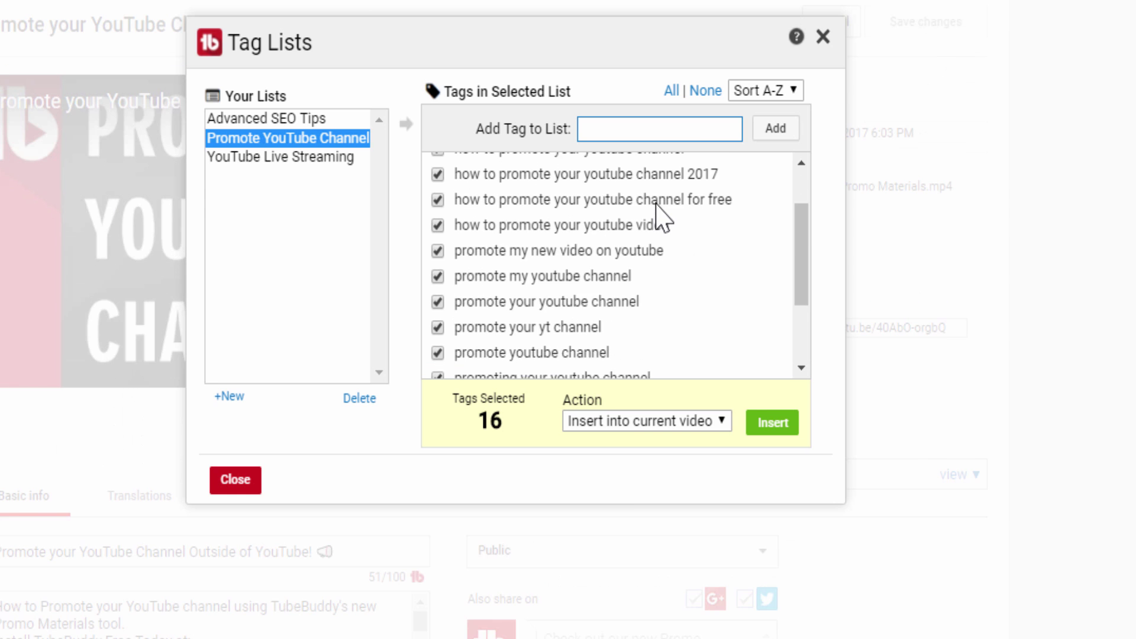
{"action": "scroll", "coordinate": [657, 203], "scroll_direction": "up", "scroll_amount": 1}
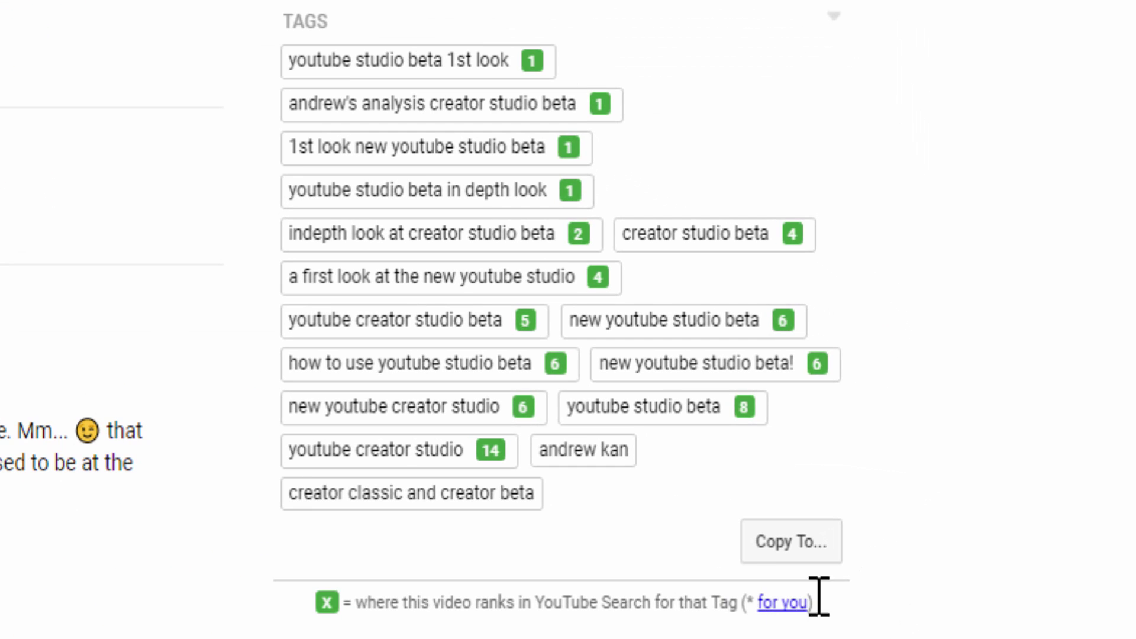
{"action": "left_click", "coordinate": [795, 544]}
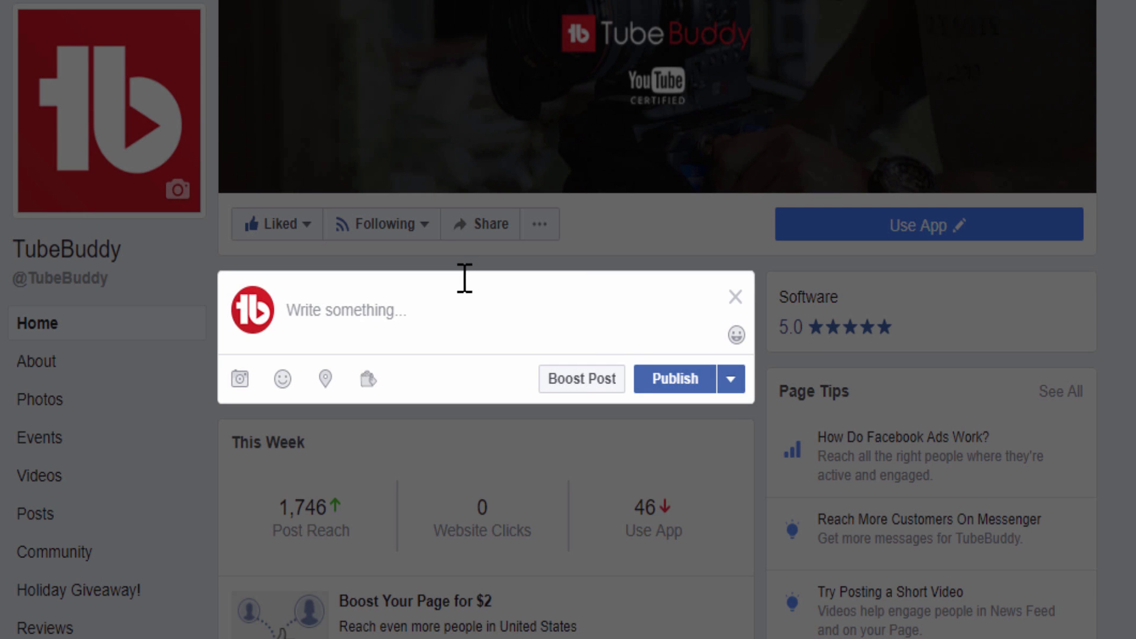
Paste the video link into a new Facebook page post and add the caption 'Latest'
{"action": "left_click", "coordinate": [456, 304]}
{"action": "type", "text": "https://www.youtube.com/watch?v=Hd0UbXedt-Y"}
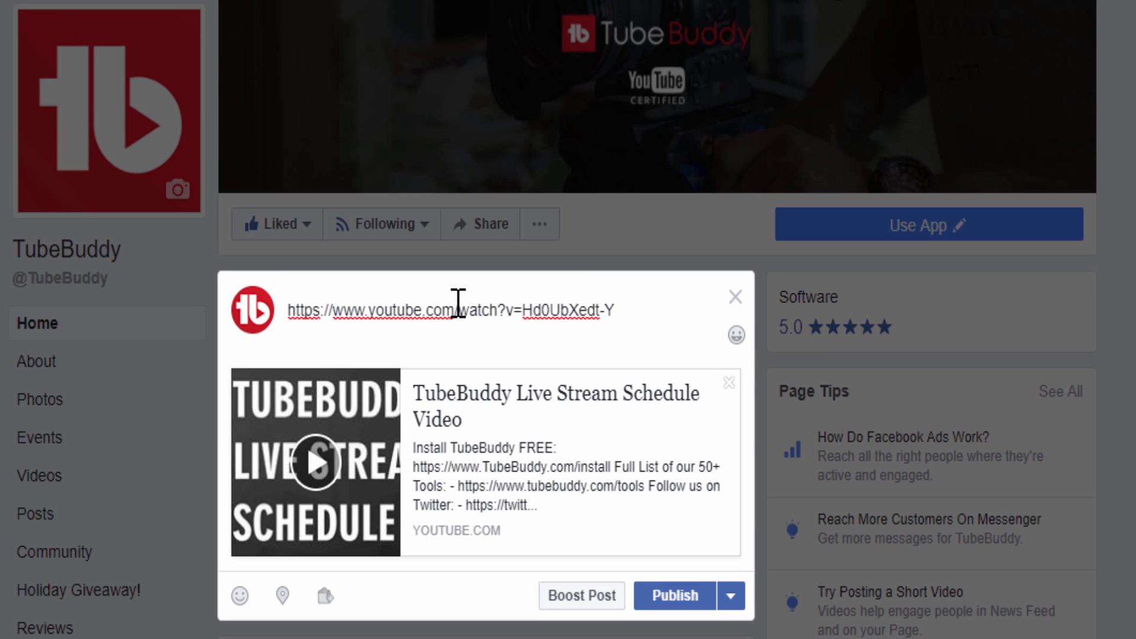
{"action": "type", "text": "Latest"}
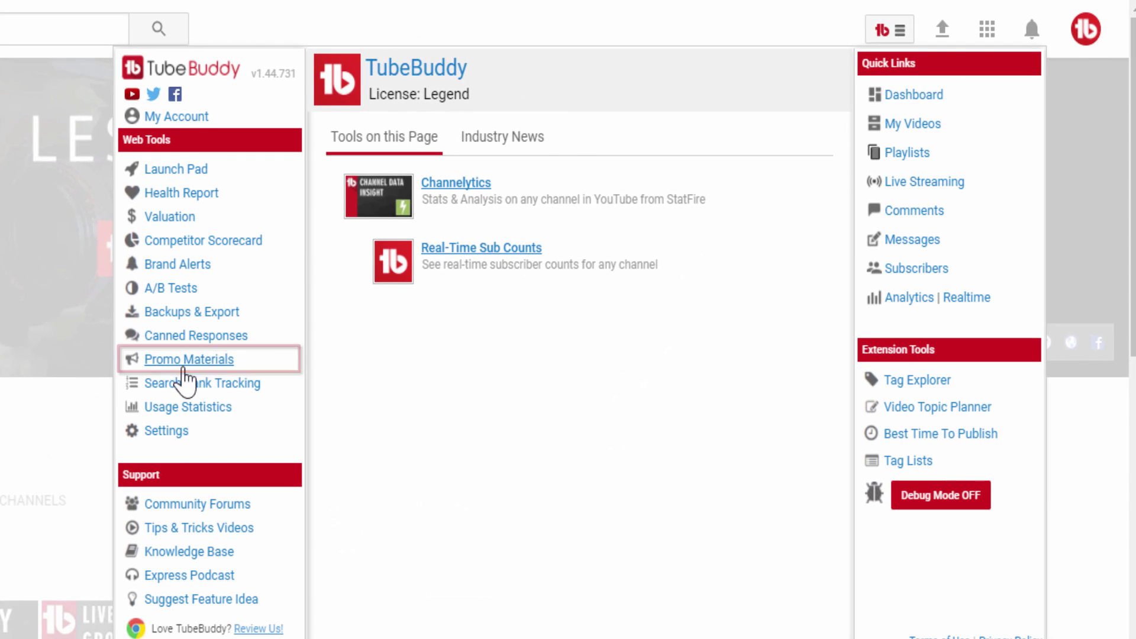
Open TubeBuddy's Promo Materials page of tracked links
{"action": "left_click", "coordinate": [188, 359]}
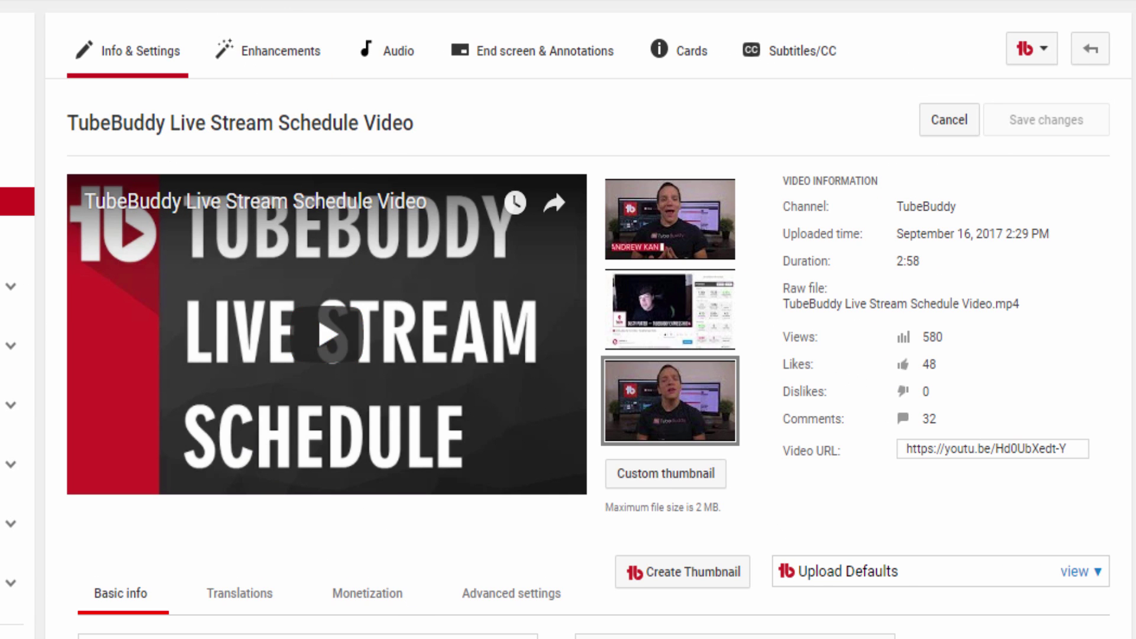
Try the middle and first suggested thumbnails, then settle on the third
{"action": "left_click", "coordinate": [650, 334]}
{"action": "left_click", "coordinate": [654, 248]}
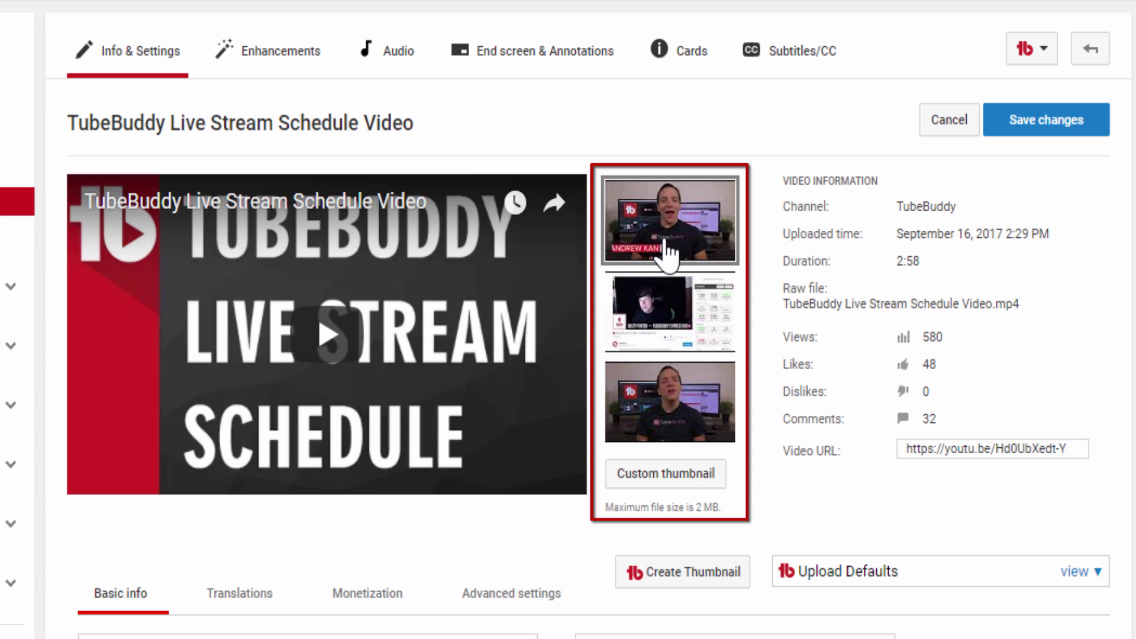
{"action": "left_click", "coordinate": [683, 415]}
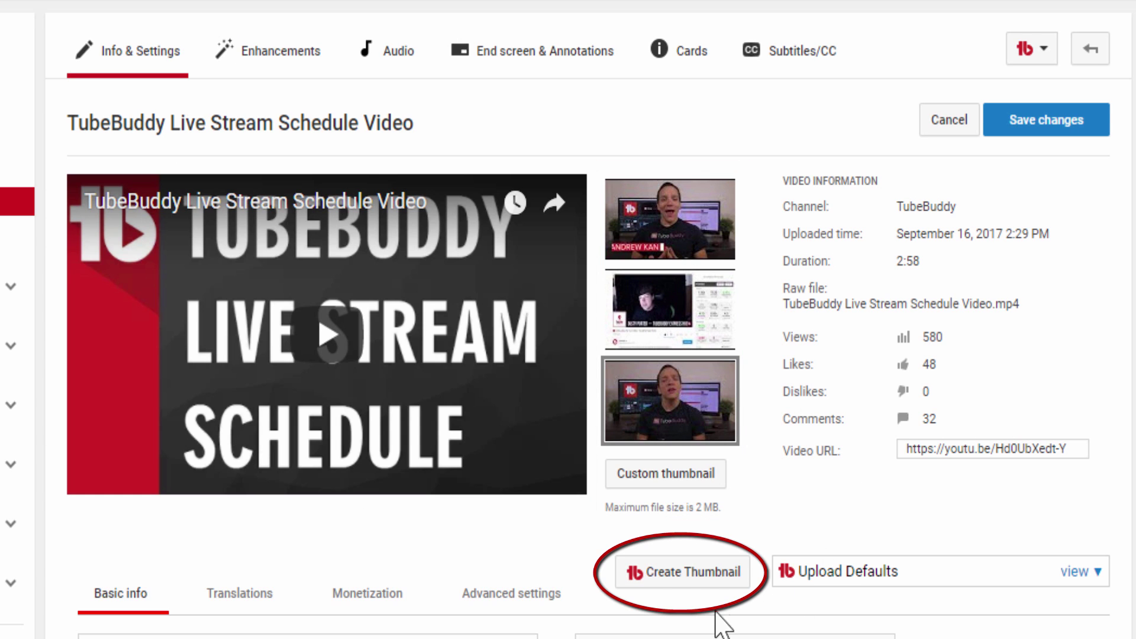
Start a thumbnail from a paused video still with white-outlined 'Live stream Schedule!' text at lower centre
{"action": "left_click", "coordinate": [677, 594]}
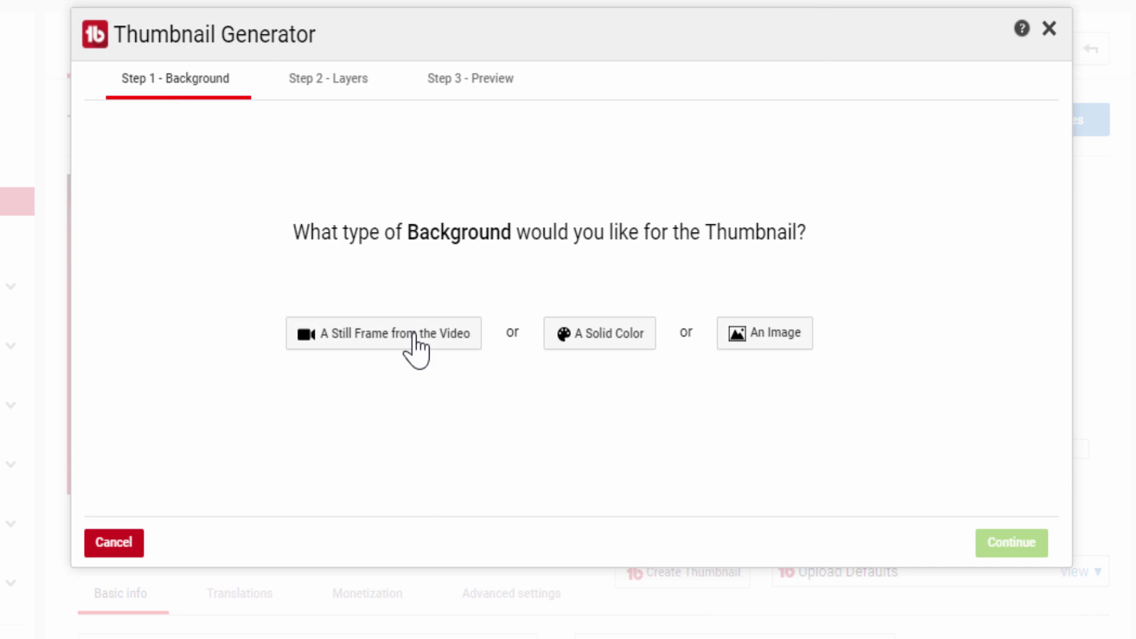
{"action": "left_click", "coordinate": [409, 334]}
{"action": "left_click", "coordinate": [139, 542]}
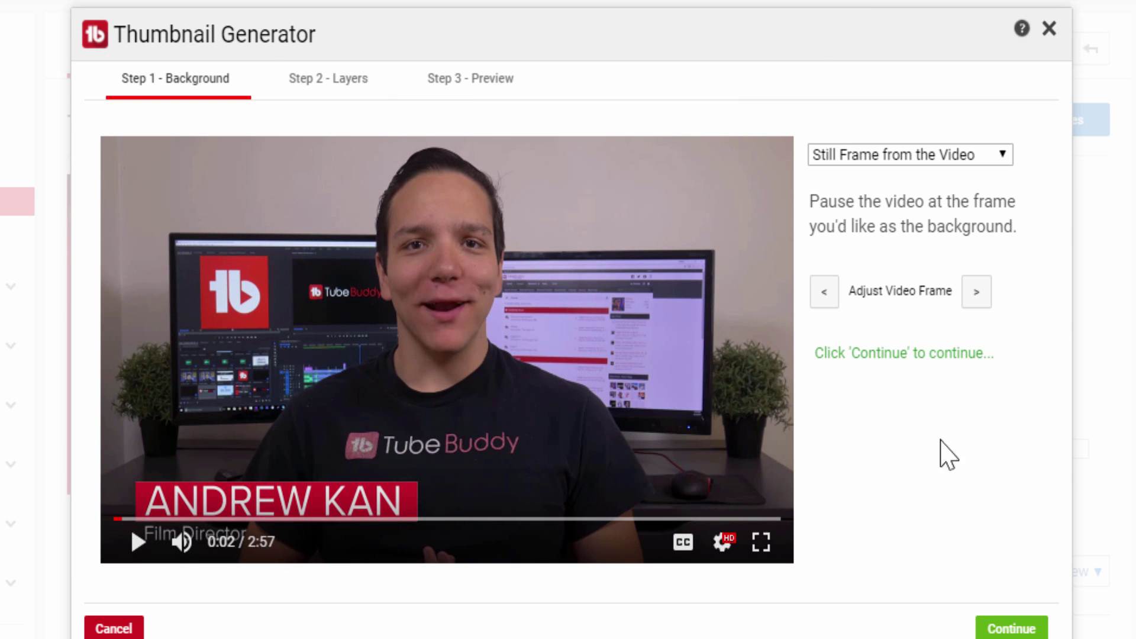
{"action": "left_click", "coordinate": [1004, 630]}
{"action": "left_click", "coordinate": [850, 175]}
{"action": "type", "text": "Live stream Schedule!"}
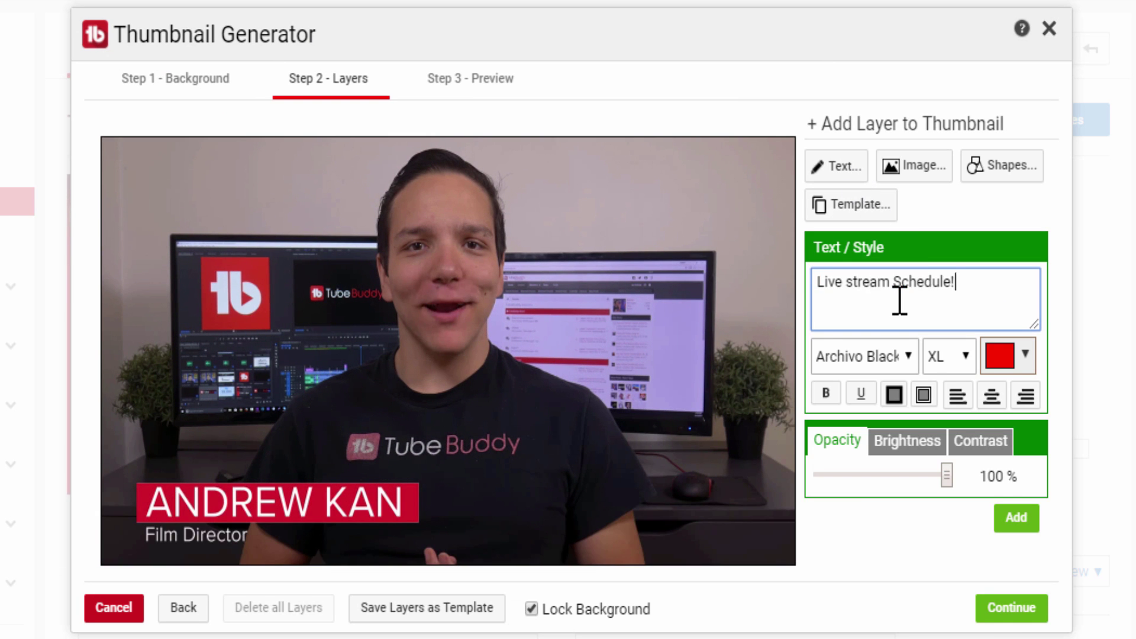
{"action": "left_click", "coordinate": [1015, 518]}
{"action": "left_click_drag", "start_coordinate": [261, 355], "coordinate": [690, 426]}
{"action": "left_click", "coordinate": [924, 437]}
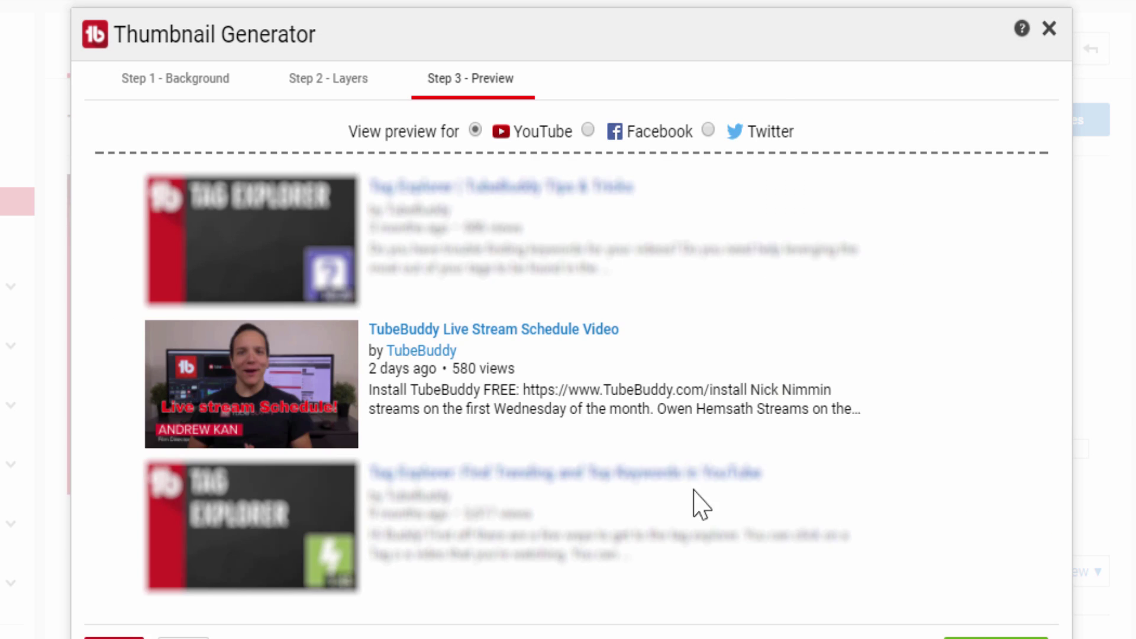
Preview the thumbnail on Facebook and Twitter, then save its layers as a named template
{"action": "left_click", "coordinate": [588, 130]}
{"action": "left_click", "coordinate": [708, 130]}
{"action": "left_click", "coordinate": [476, 130]}
{"action": "left_click", "coordinate": [329, 80]}
{"action": "left_click", "coordinate": [465, 610]}
{"action": "type", "text": "Andrew Tempalte"}
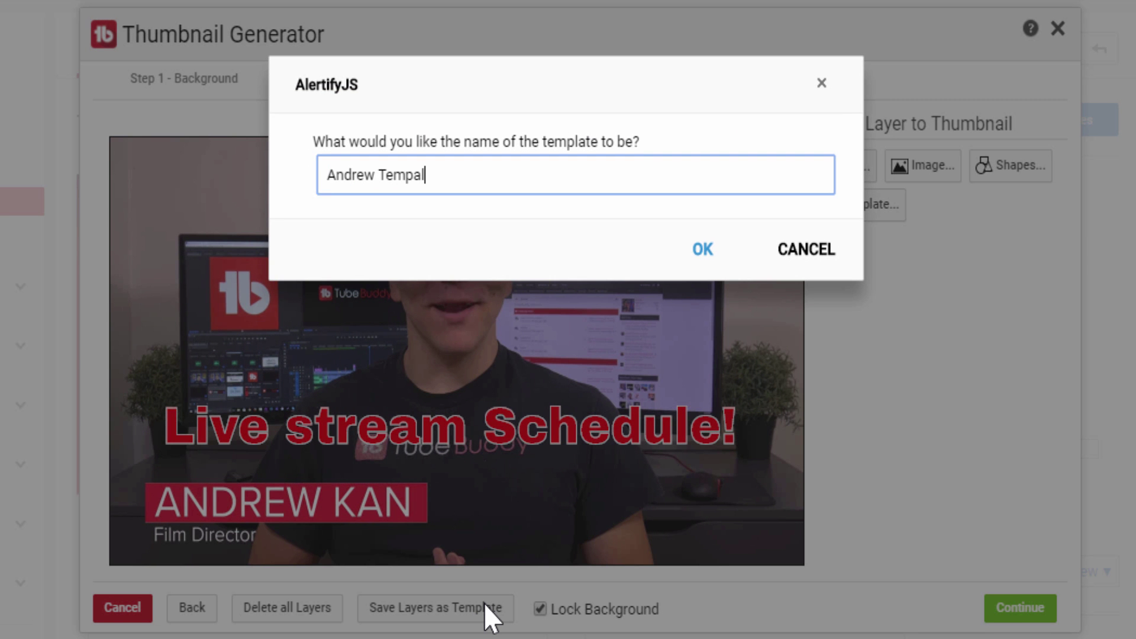
{"action": "left_click", "coordinate": [688, 240]}
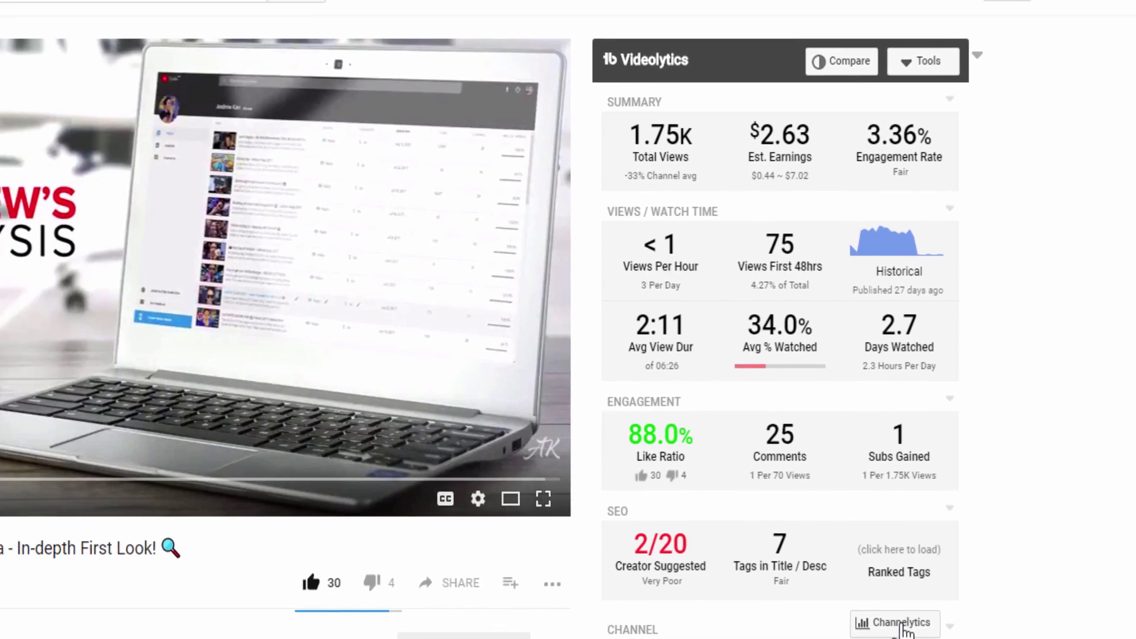
Compare the channel in Channelytics by Views, Subscribers, then Videos uploaded, and close it
{"action": "left_click", "coordinate": [779, 592]}
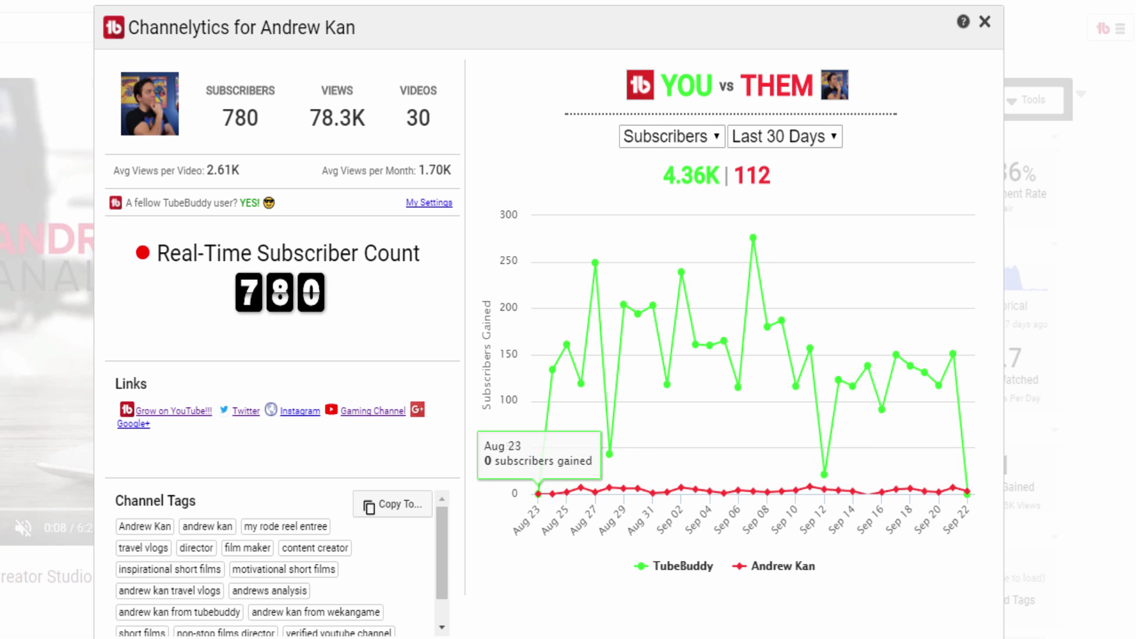
{"action": "left_click", "coordinate": [668, 138]}
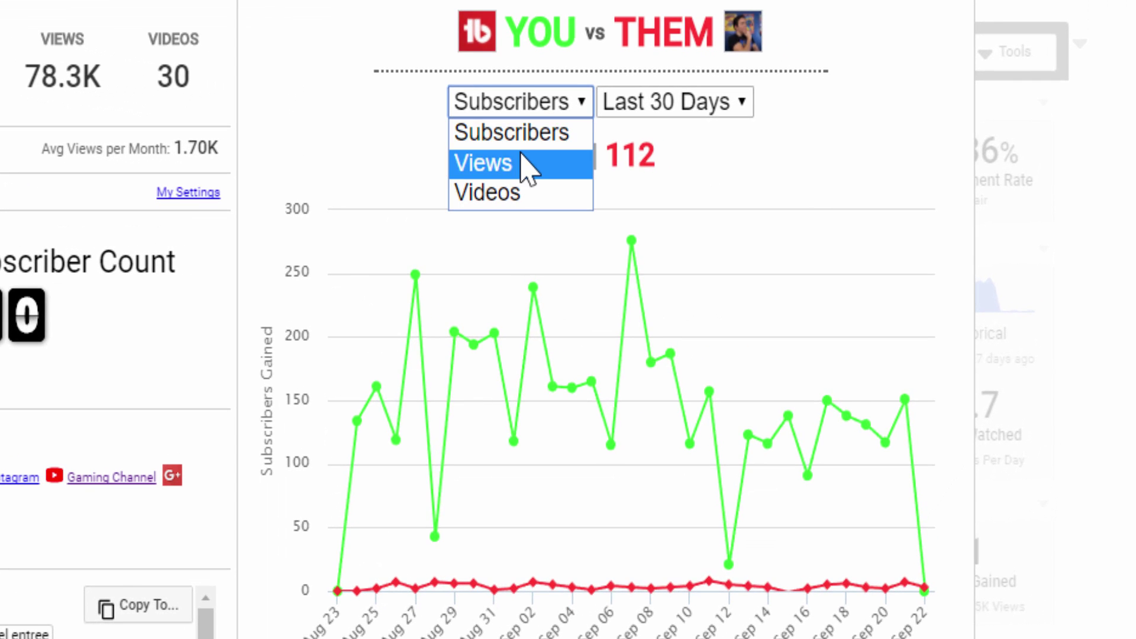
{"action": "left_click", "coordinate": [520, 162]}
{"action": "left_click", "coordinate": [520, 109]}
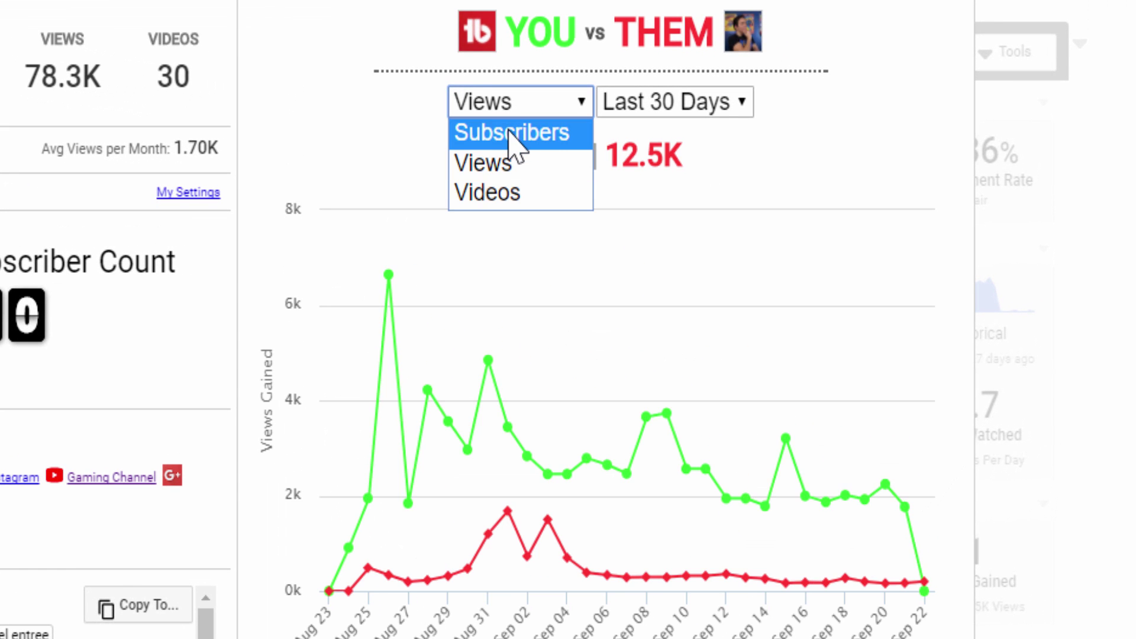
{"action": "left_click", "coordinate": [520, 133]}
{"action": "left_click", "coordinate": [521, 108]}
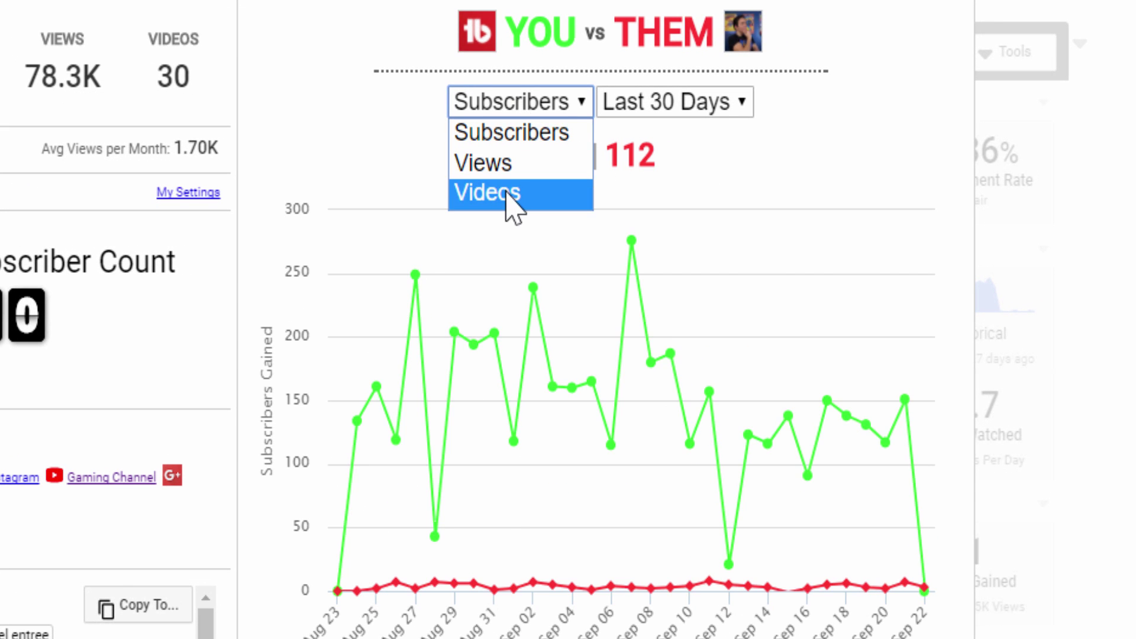
{"action": "left_click", "coordinate": [524, 190]}
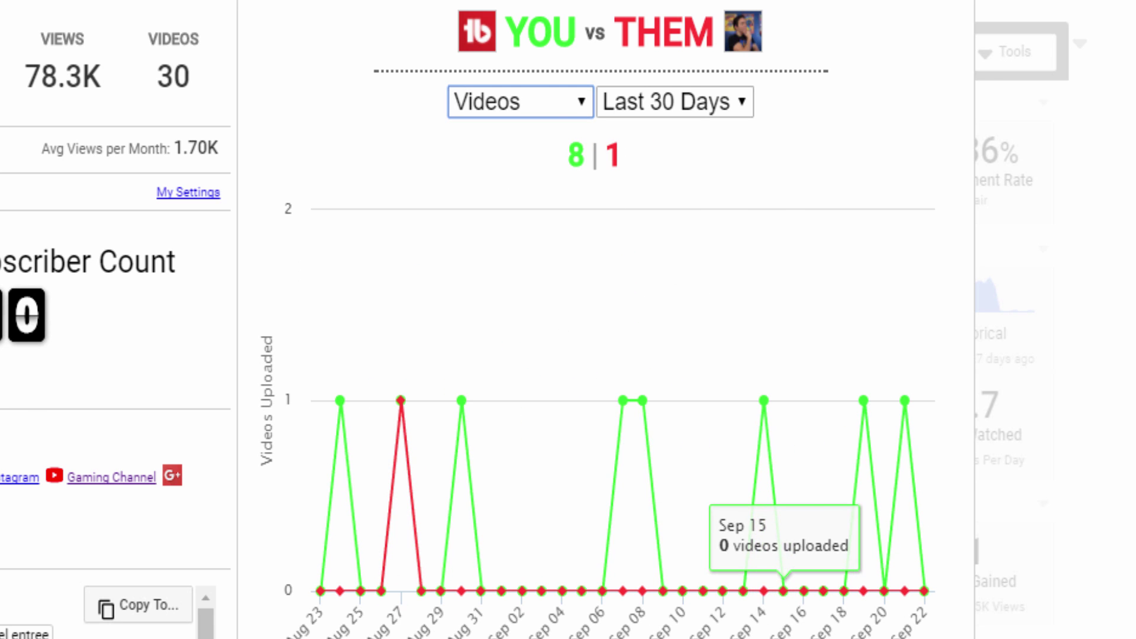
{"action": "key", "text": "Escape"}
Scroll through the Videolytics panel to review the ranked tags and their search positions
{"action": "scroll", "coordinate": [689, 583], "scroll_direction": "down", "scroll_amount": 5}
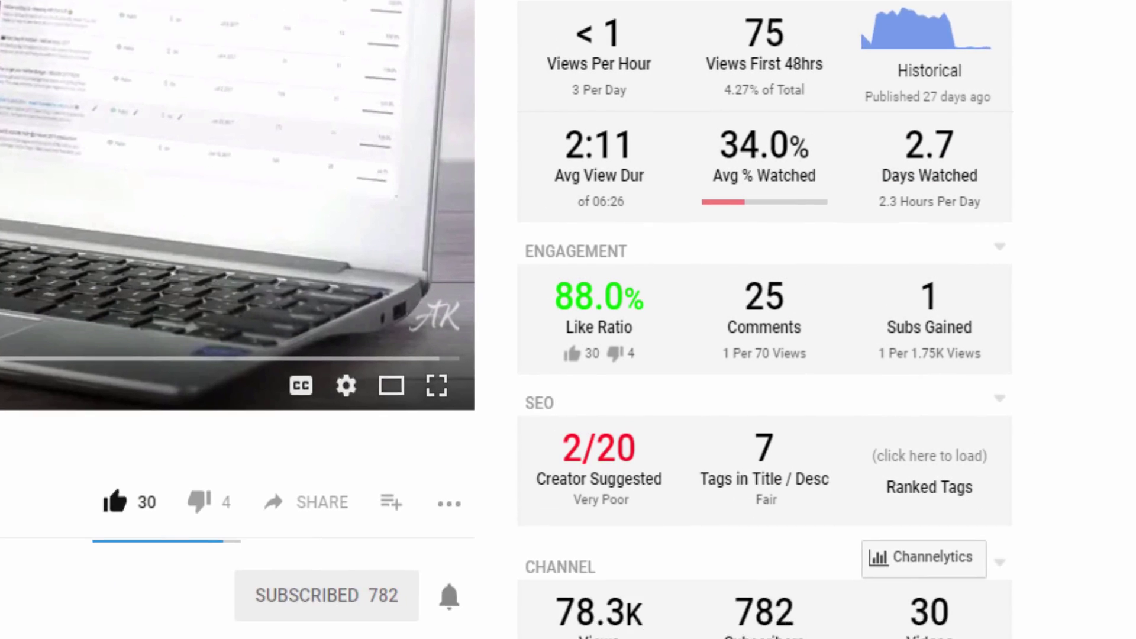
{"action": "scroll", "coordinate": [690, 582], "scroll_direction": "down", "scroll_amount": 3}
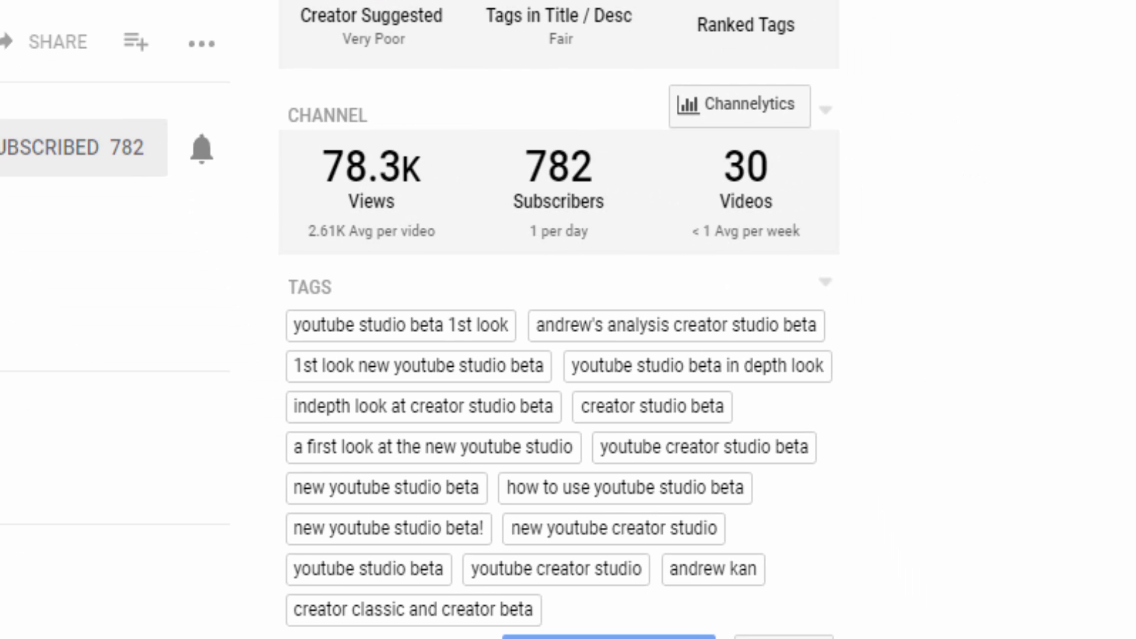
{"action": "scroll", "coordinate": [1036, 296], "scroll_direction": "down", "scroll_amount": 4}
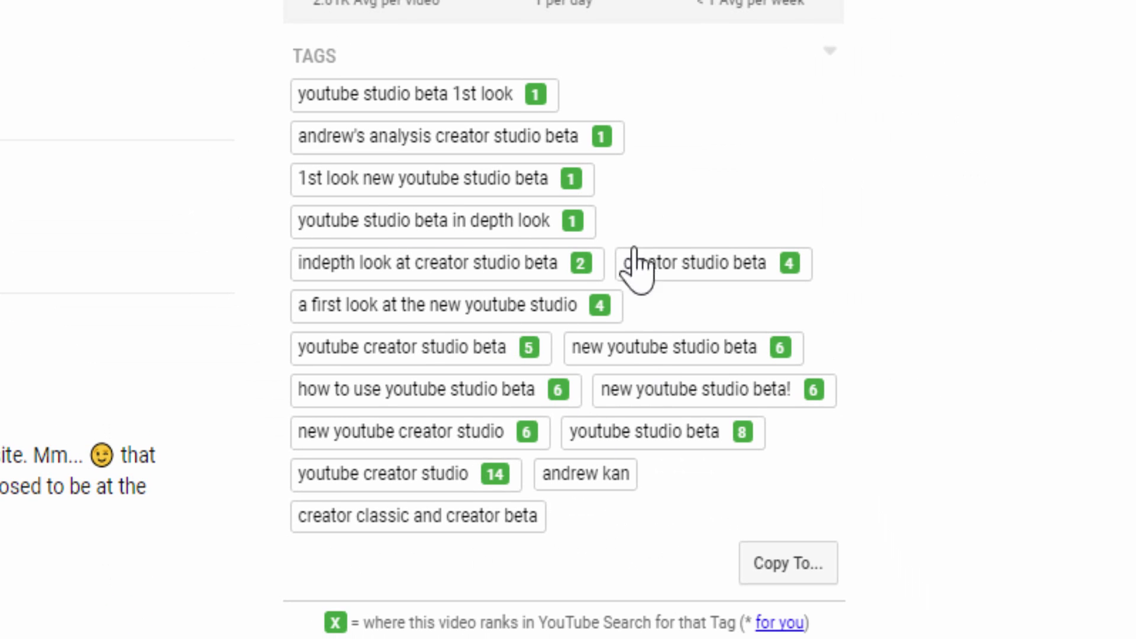
{"action": "scroll", "coordinate": [938, 219], "scroll_direction": "up", "scroll_amount": 4}
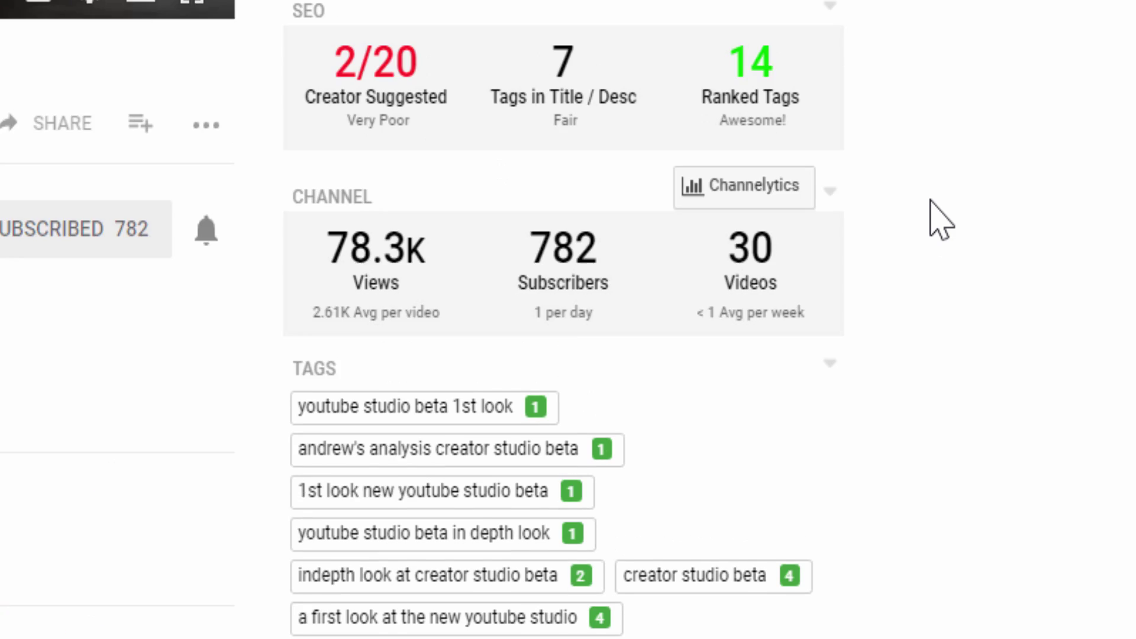